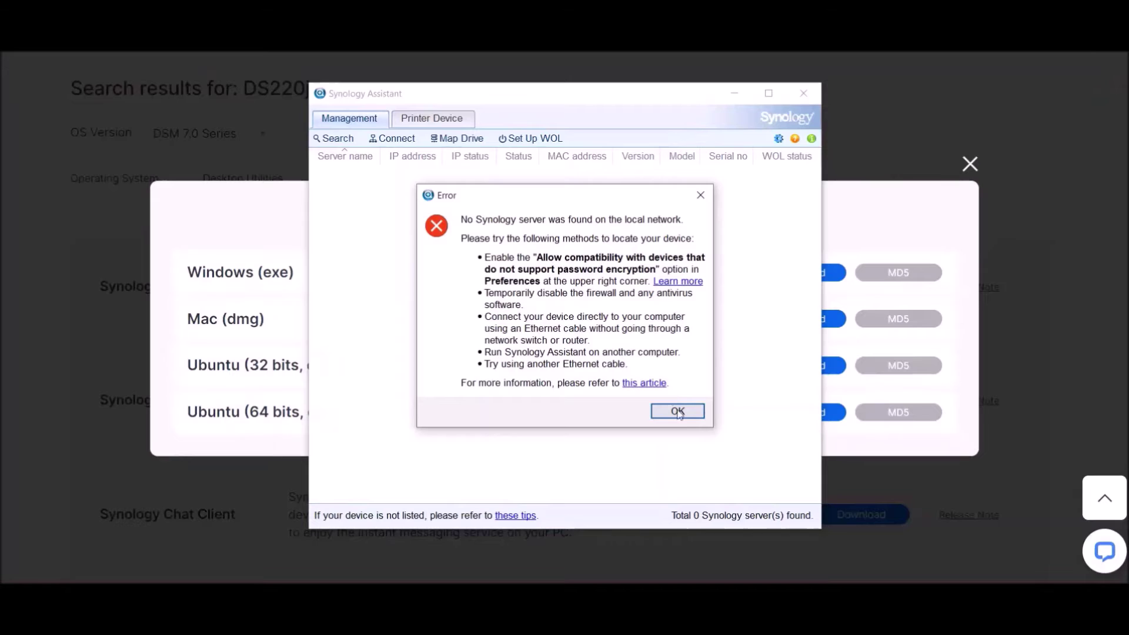
Enable compatibility with devices lacking password encryption in Assistant preferences, then search for servers
{"action": "left_click", "coordinate": [779, 139]}
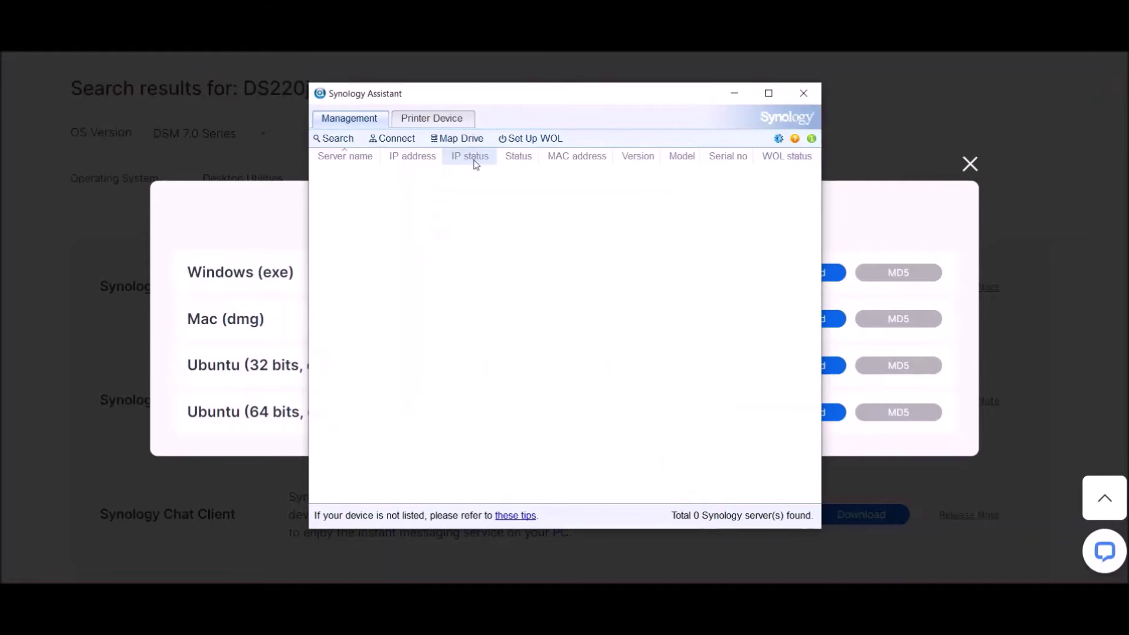
{"action": "left_click", "coordinate": [633, 387]}
{"action": "left_click", "coordinate": [745, 478]}
{"action": "right_click", "coordinate": [415, 207]}
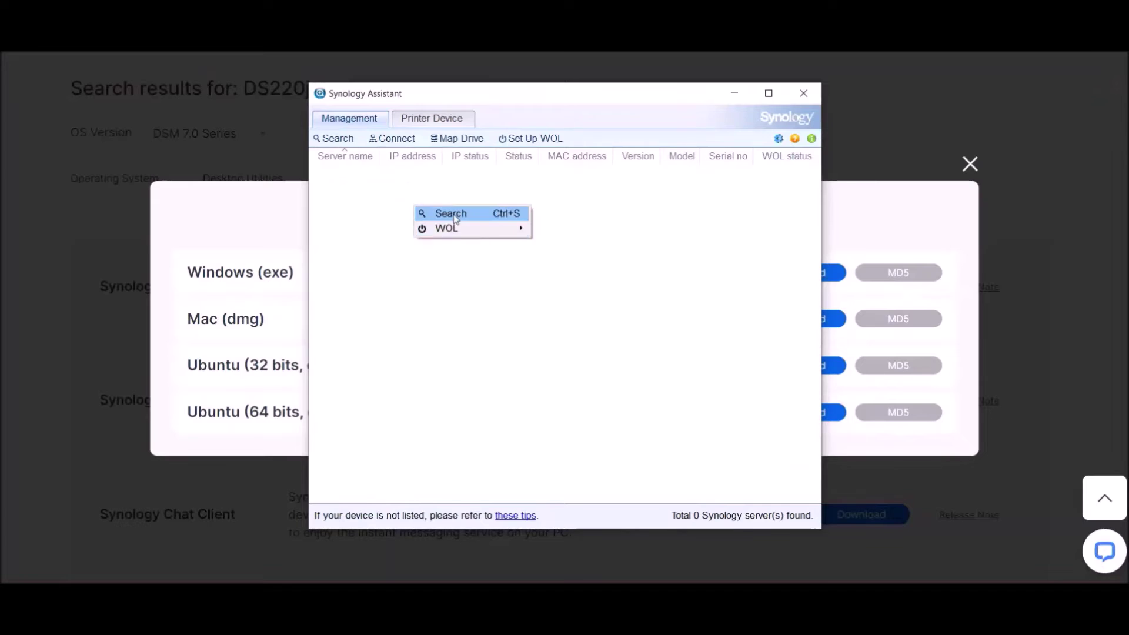
{"action": "left_click", "coordinate": [431, 214]}
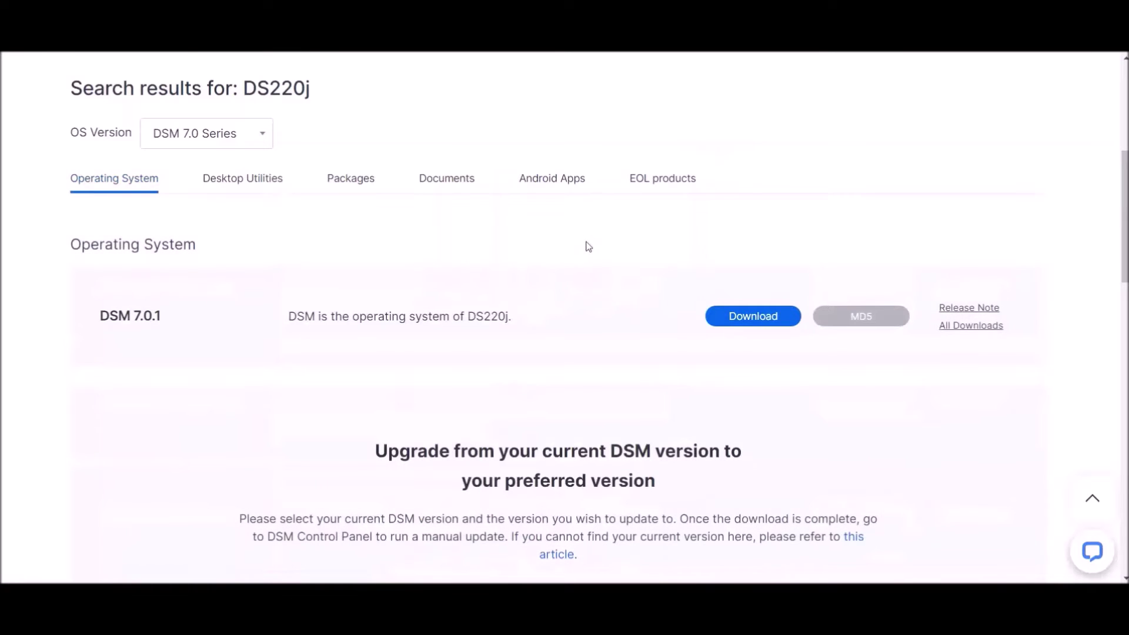
Scroll the Download Center page down to the DS220j upgrade section
{"action": "scroll", "coordinate": [587, 244], "scroll_direction": "down", "scroll_amount": 6}
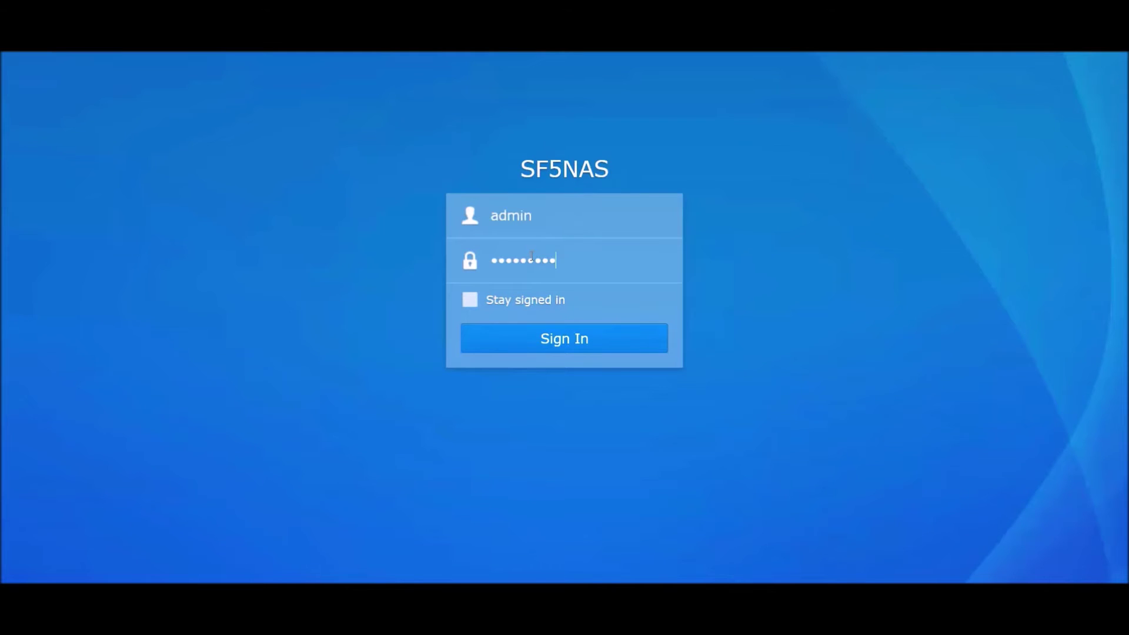
Sign in to DSM and open the Control Panel's Update & Restore settings
{"action": "left_click", "coordinate": [575, 334]}
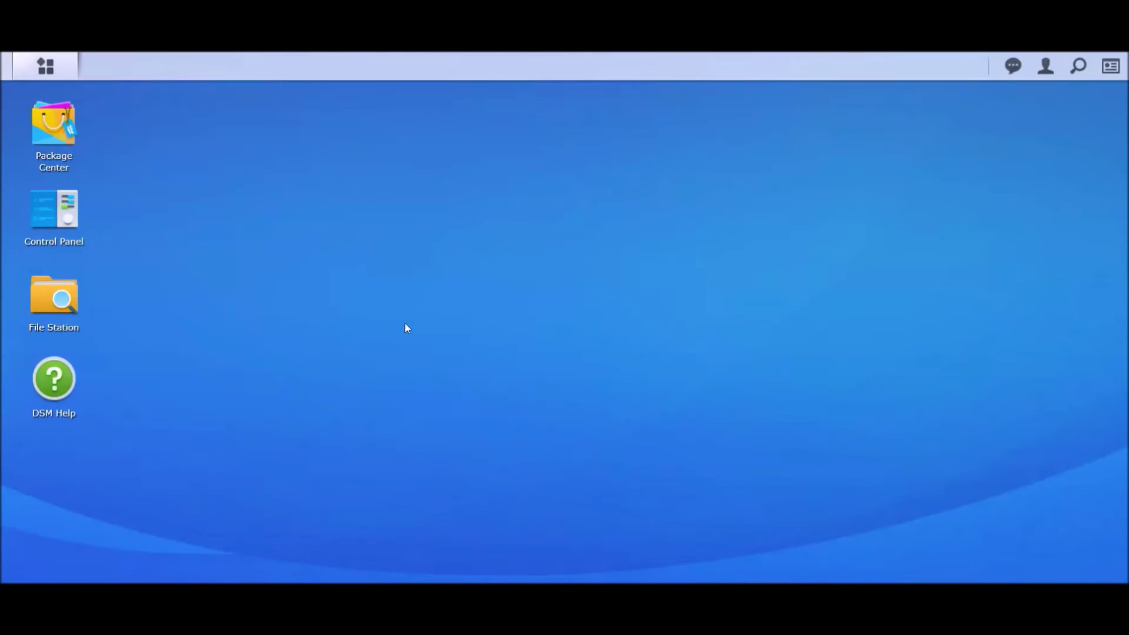
{"action": "left_click", "coordinate": [83, 231]}
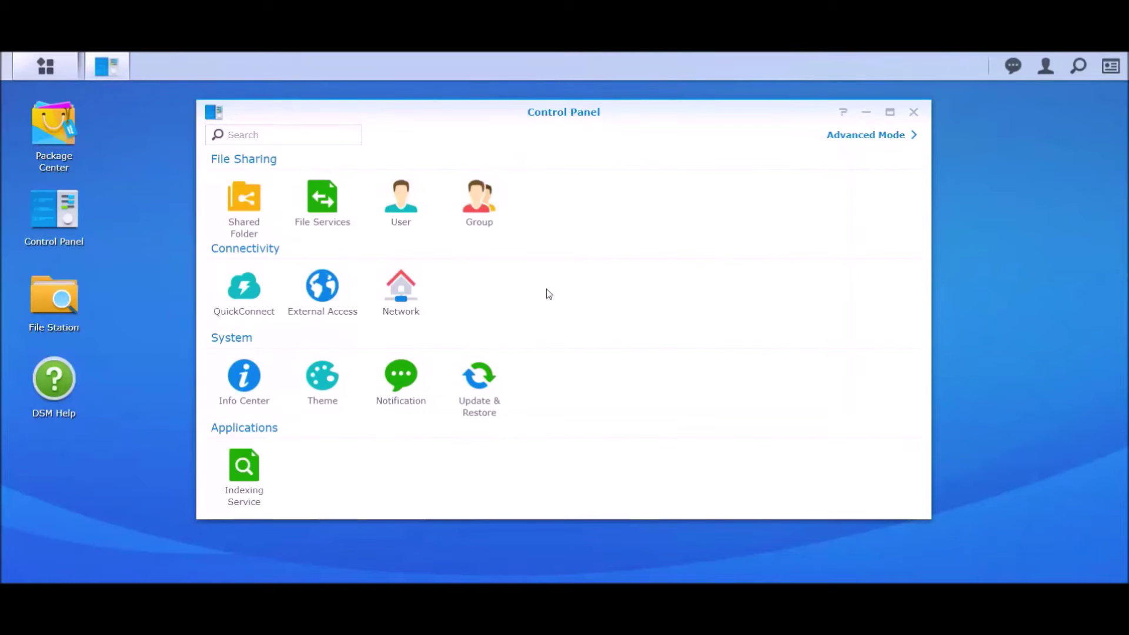
{"action": "left_click", "coordinate": [479, 379]}
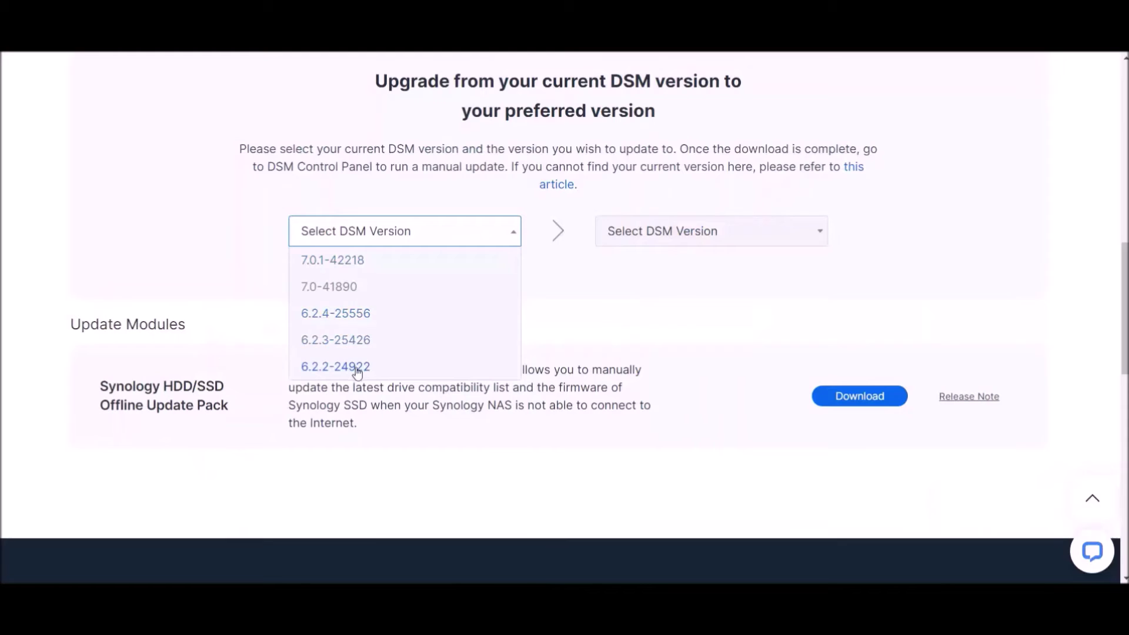
Look up the upgrade path from 6.2.2-24922 to 7.1-42661 on the download page
{"action": "left_click", "coordinate": [357, 368]}
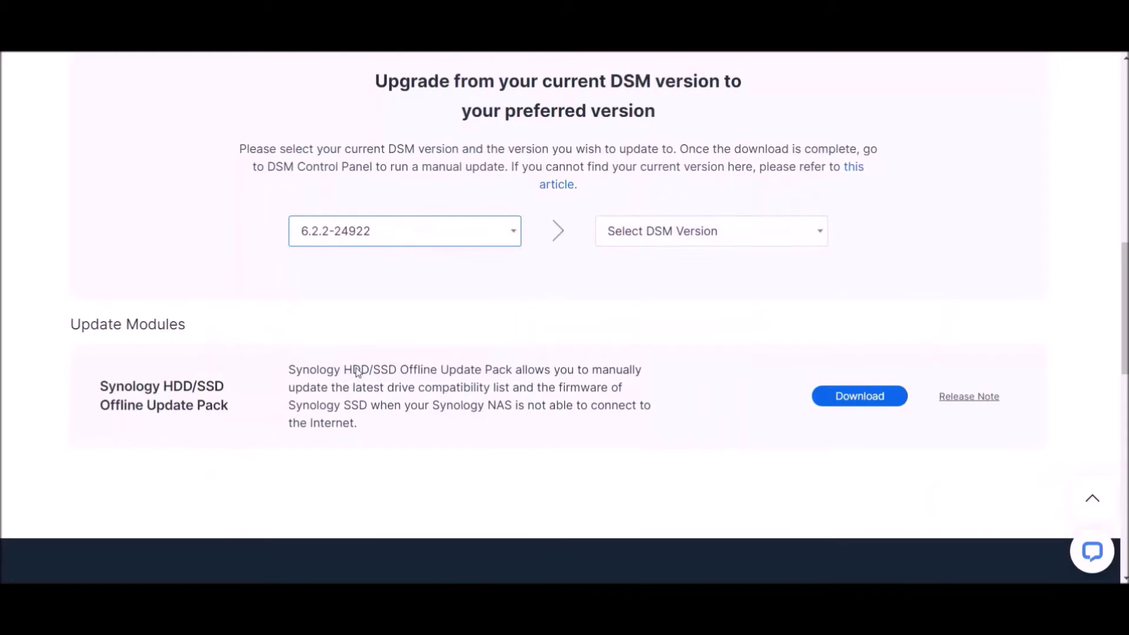
{"action": "left_click", "coordinate": [818, 232]}
{"action": "left_click", "coordinate": [628, 261]}
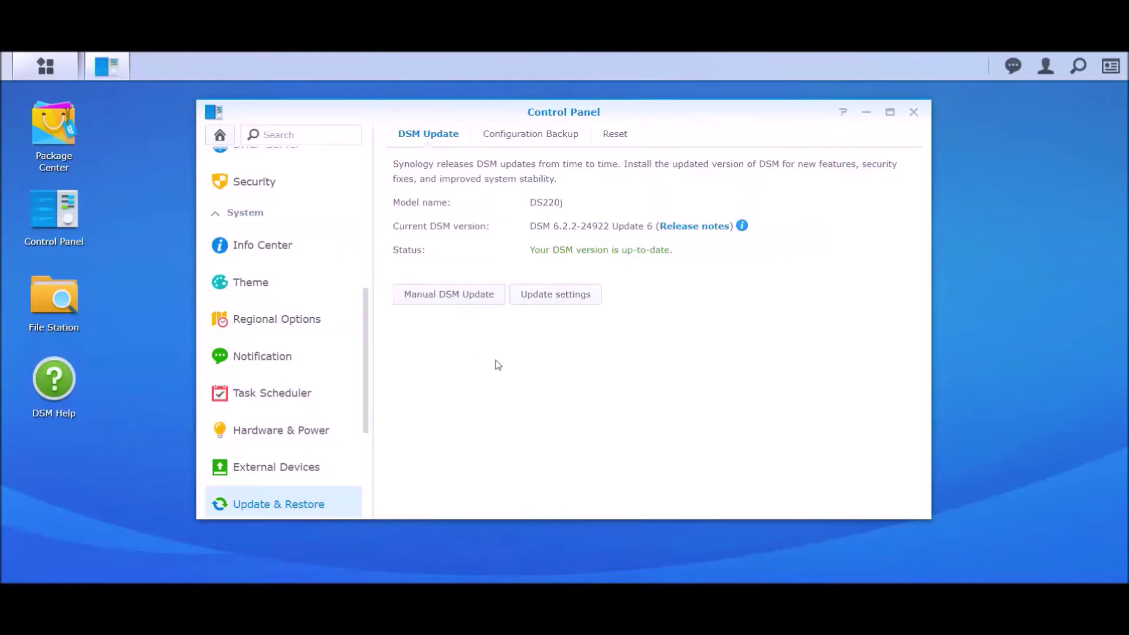
{"action": "left_click", "coordinate": [458, 297]}
Upload DSM_DS220j_42218.pat as a manual update, accept the agreement and confirm installation
{"action": "left_click", "coordinate": [684, 242]}
{"action": "left_click", "coordinate": [387, 190]}
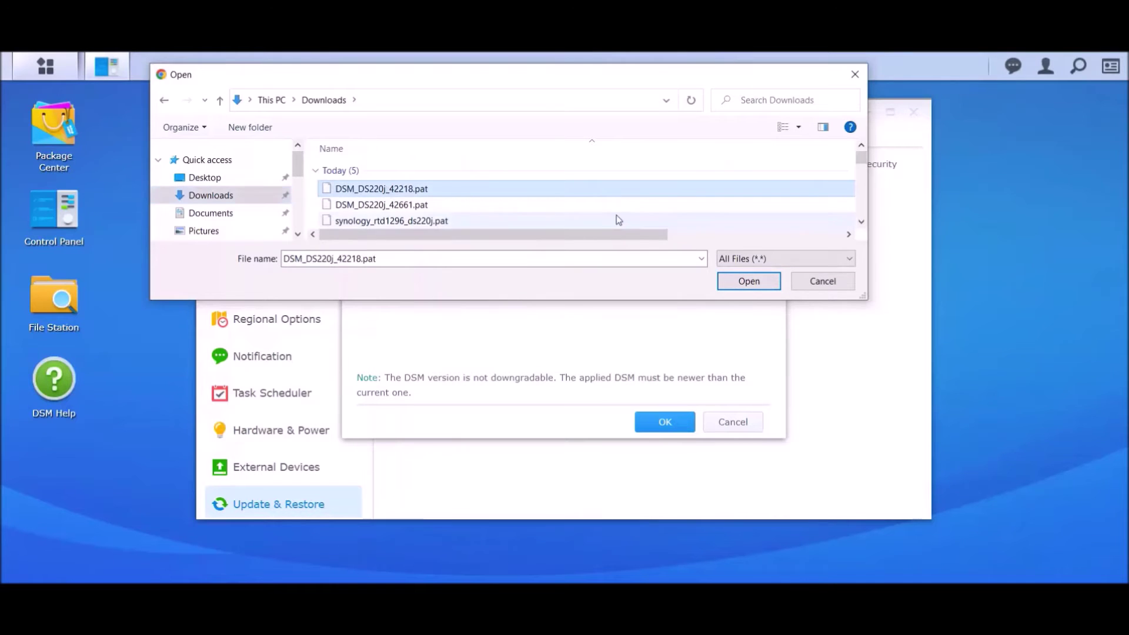
{"action": "left_click", "coordinate": [751, 282]}
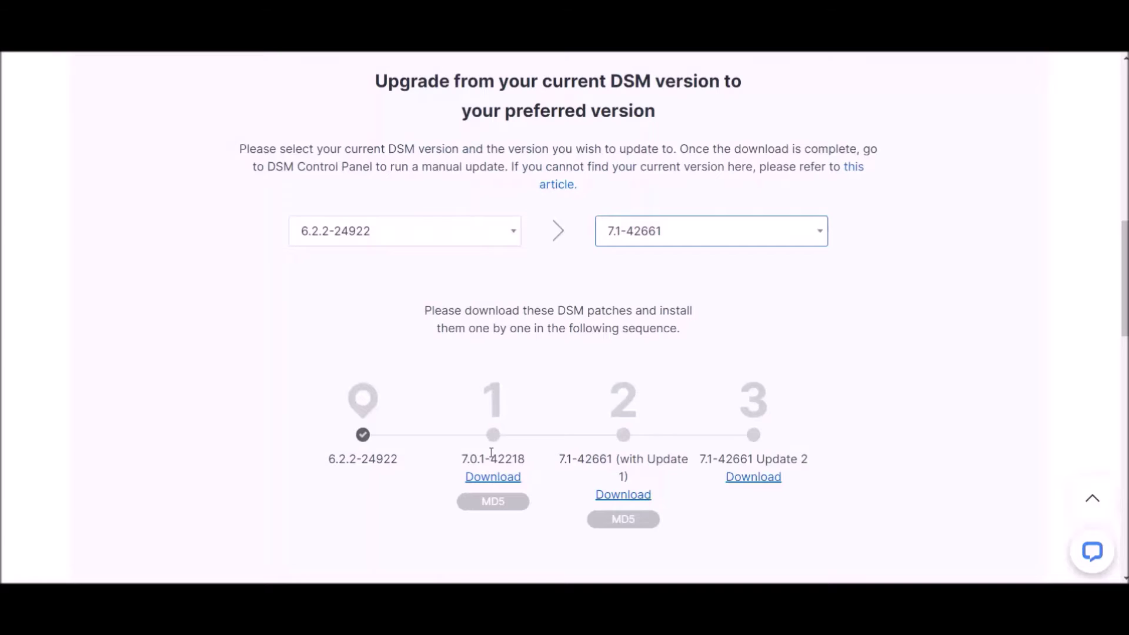
{"action": "left_click_drag", "start_coordinate": [490, 458], "coordinate": [529, 457]}
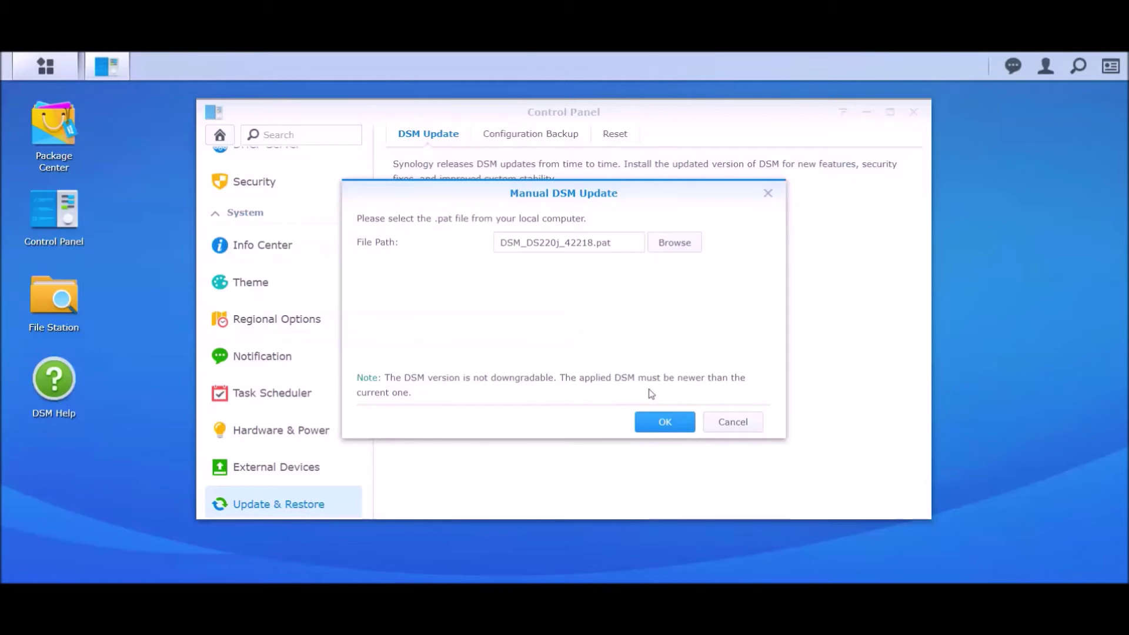
{"action": "left_click", "coordinate": [662, 422]}
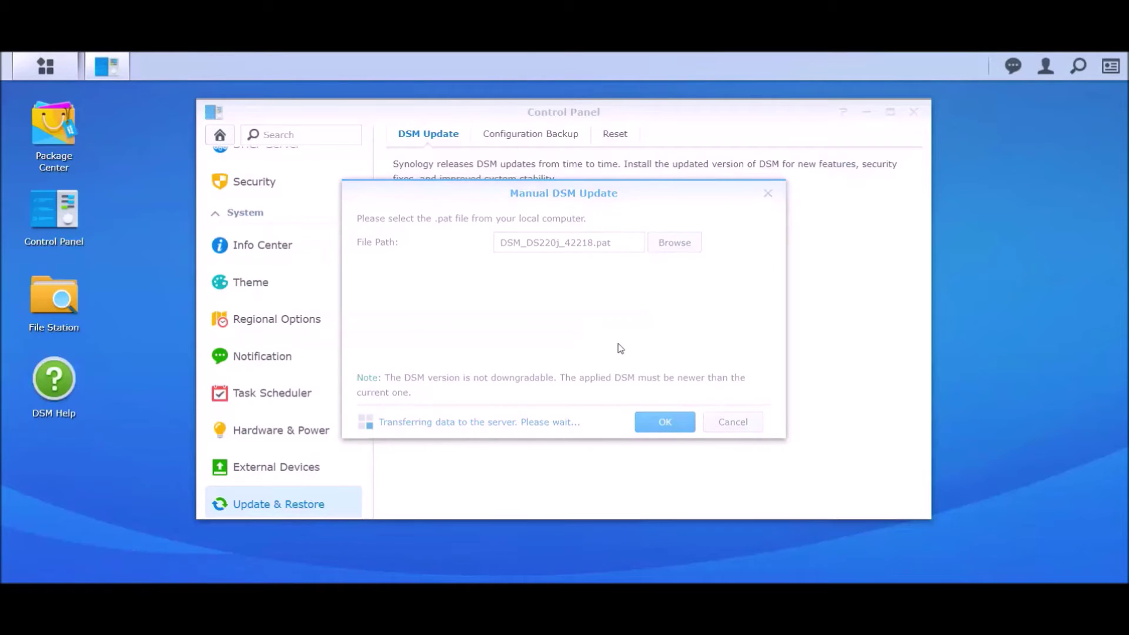
{"action": "left_click", "coordinate": [439, 309]}
{"action": "left_click", "coordinate": [591, 414]}
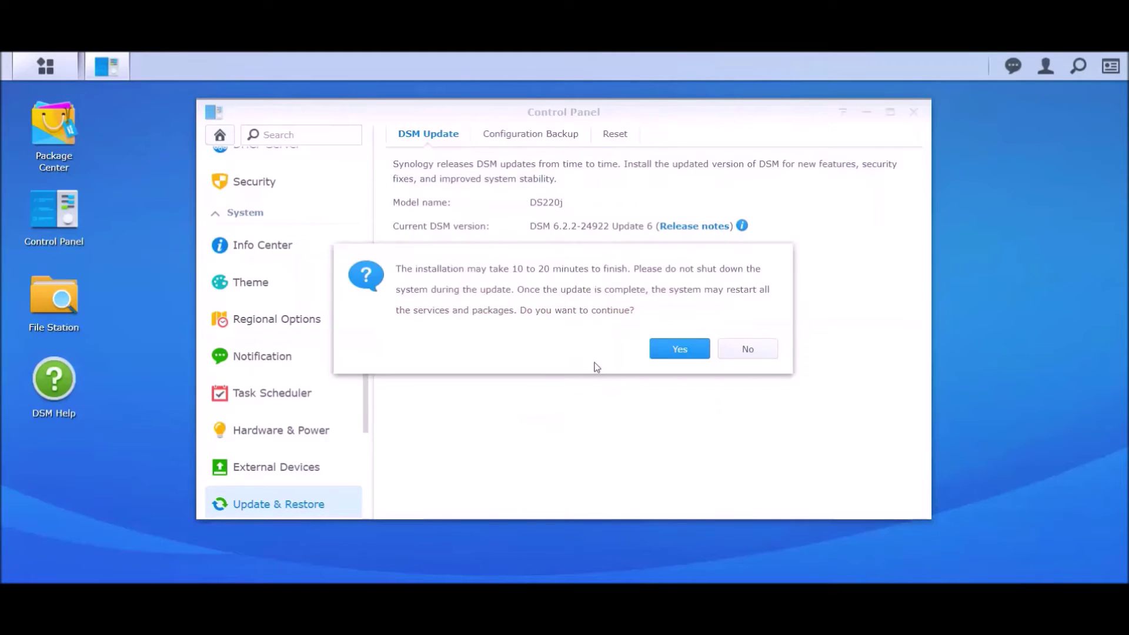
{"action": "left_click", "coordinate": [674, 352]}
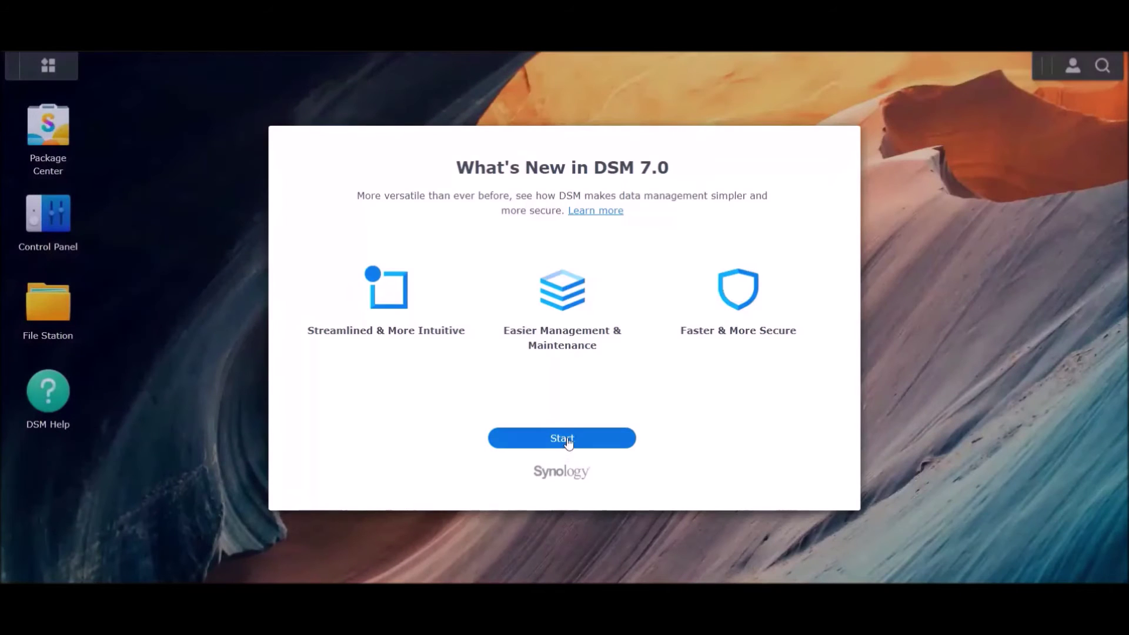
Go through the DSM 7.0 welcome, skipping suggested services and declining device analytics
{"action": "left_click", "coordinate": [563, 439]}
{"action": "scroll", "coordinate": [568, 447], "scroll_direction": "down", "scroll_amount": 3}
{"action": "left_click", "coordinate": [562, 479]}
{"action": "left_click", "coordinate": [585, 383]}
{"action": "left_click", "coordinate": [568, 503]}
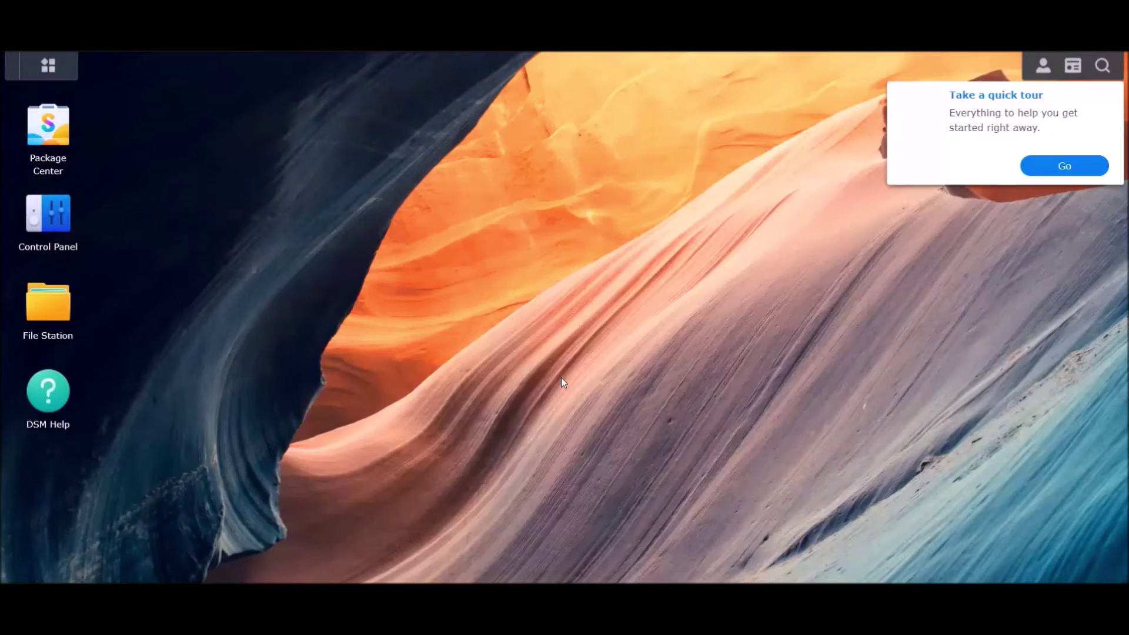
Dismiss the quick tour, admin security and update-option notices and the DSM Help reminder
{"action": "left_click", "coordinate": [1111, 100]}
{"action": "left_click", "coordinate": [1111, 207]}
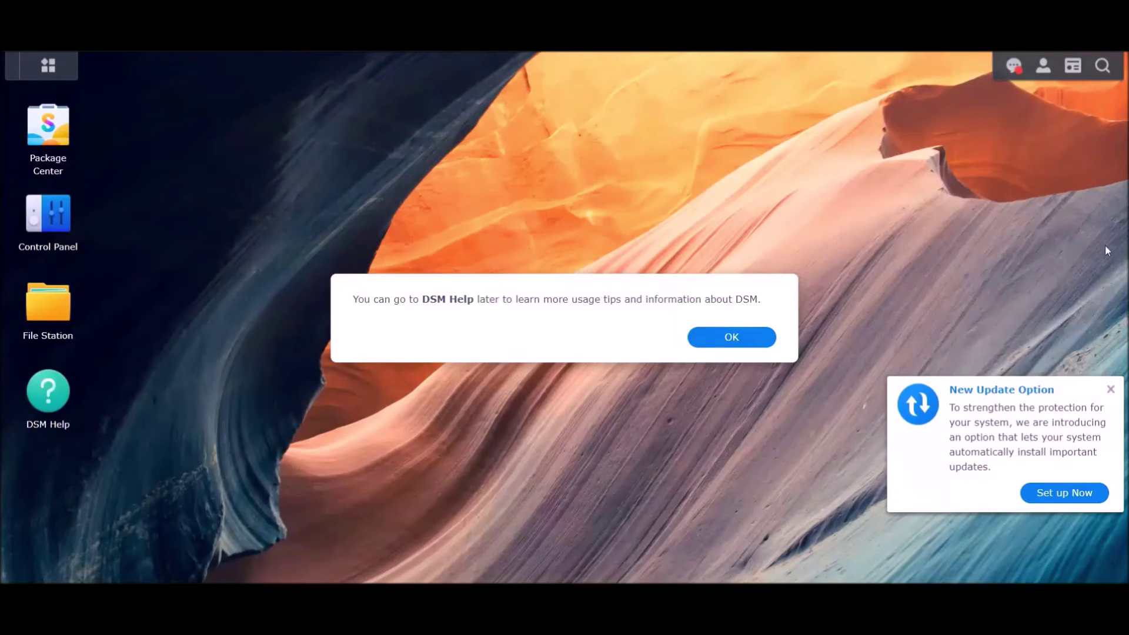
{"action": "left_click", "coordinate": [1111, 389]}
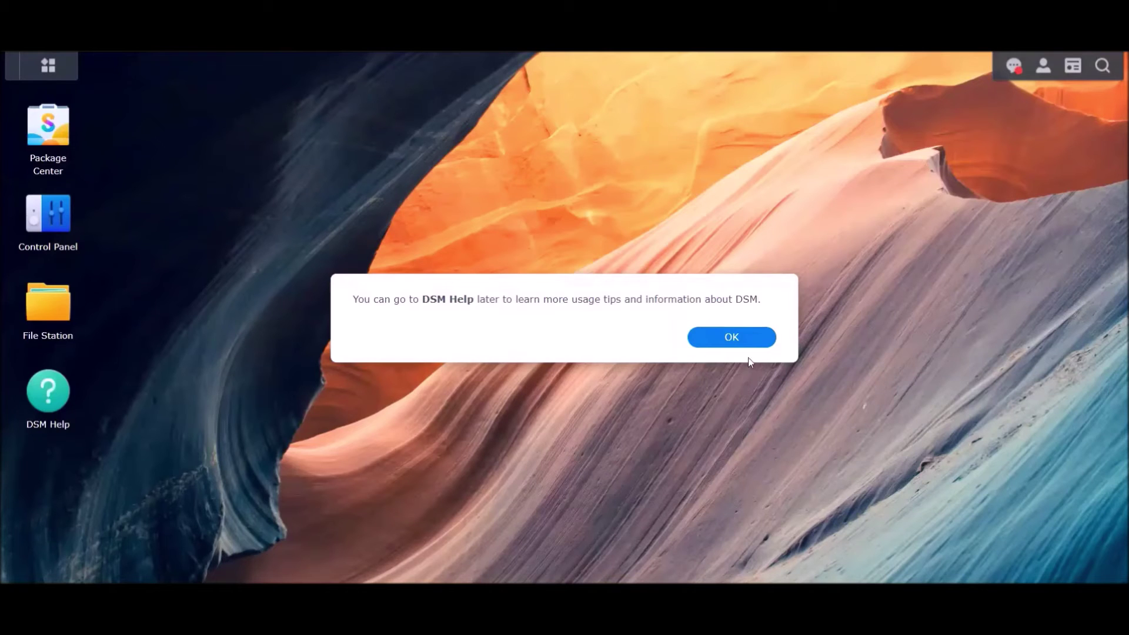
{"action": "left_click", "coordinate": [725, 338]}
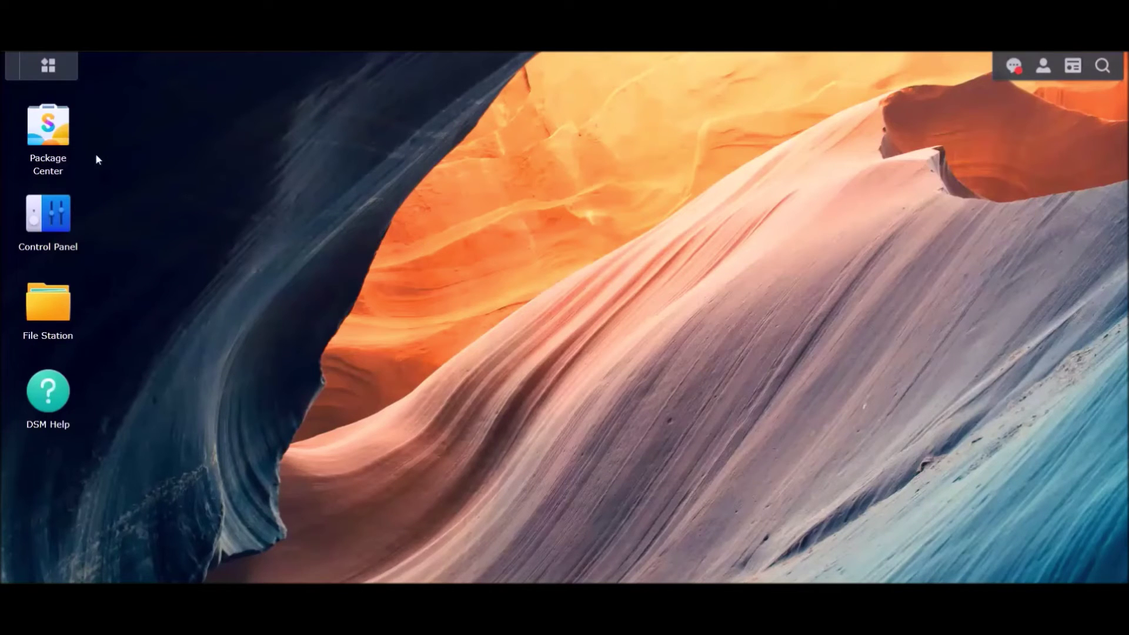
{"action": "left_click", "coordinate": [51, 221]}
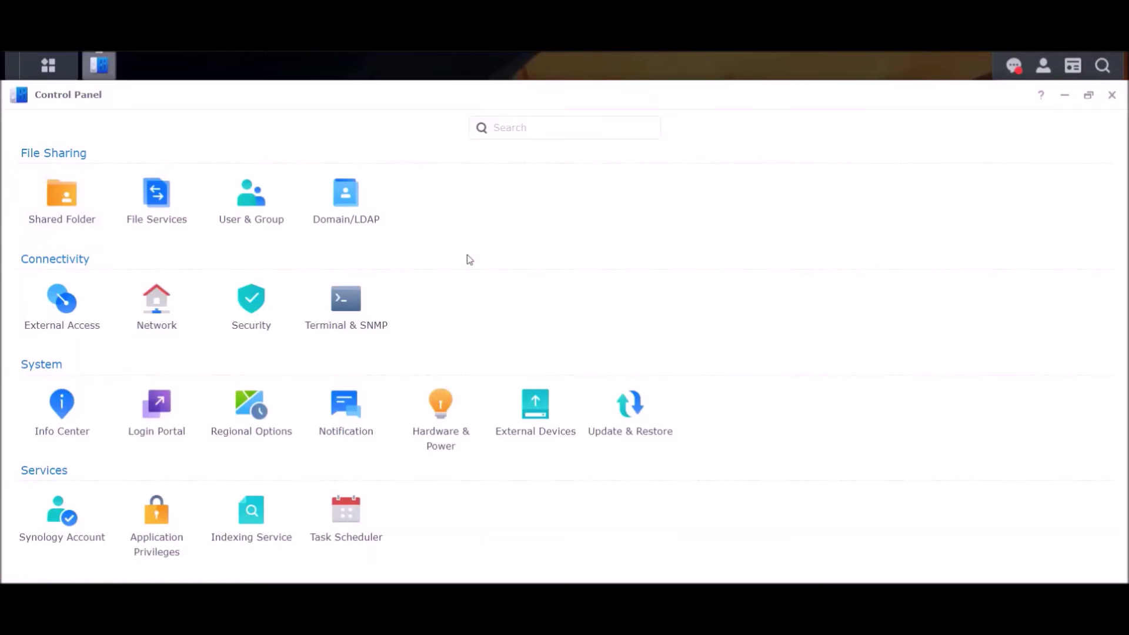
Upload DSM_DS220j_42661.pat via Manual DSM Update in Update & Restore and agree to install it
{"action": "left_click", "coordinate": [625, 411]}
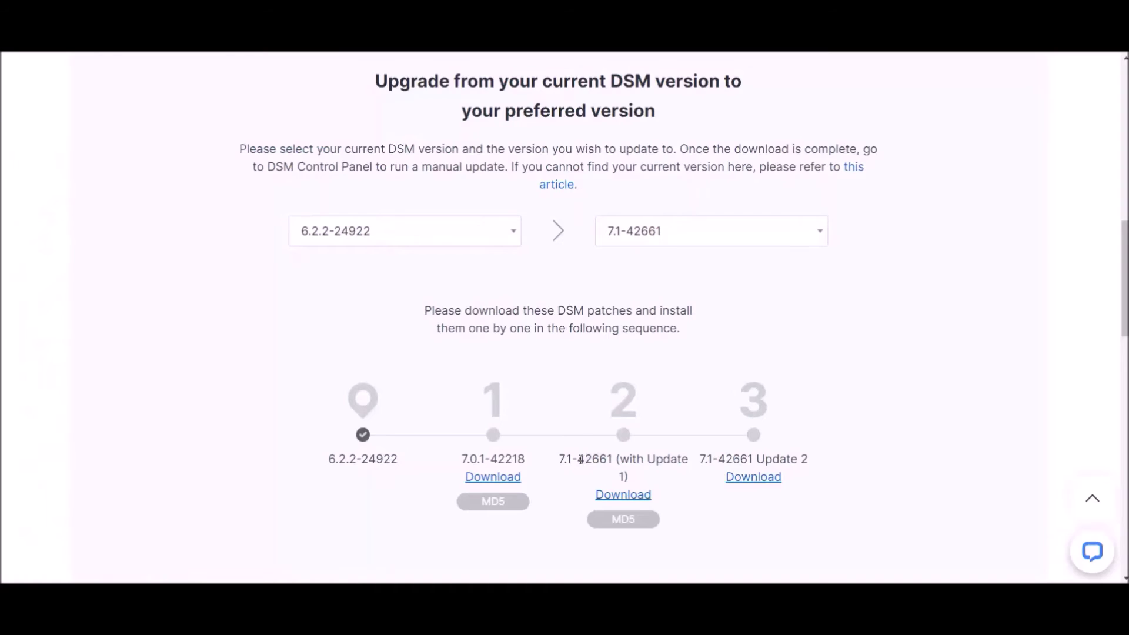
{"action": "left_click_drag", "start_coordinate": [577, 459], "coordinate": [610, 460]}
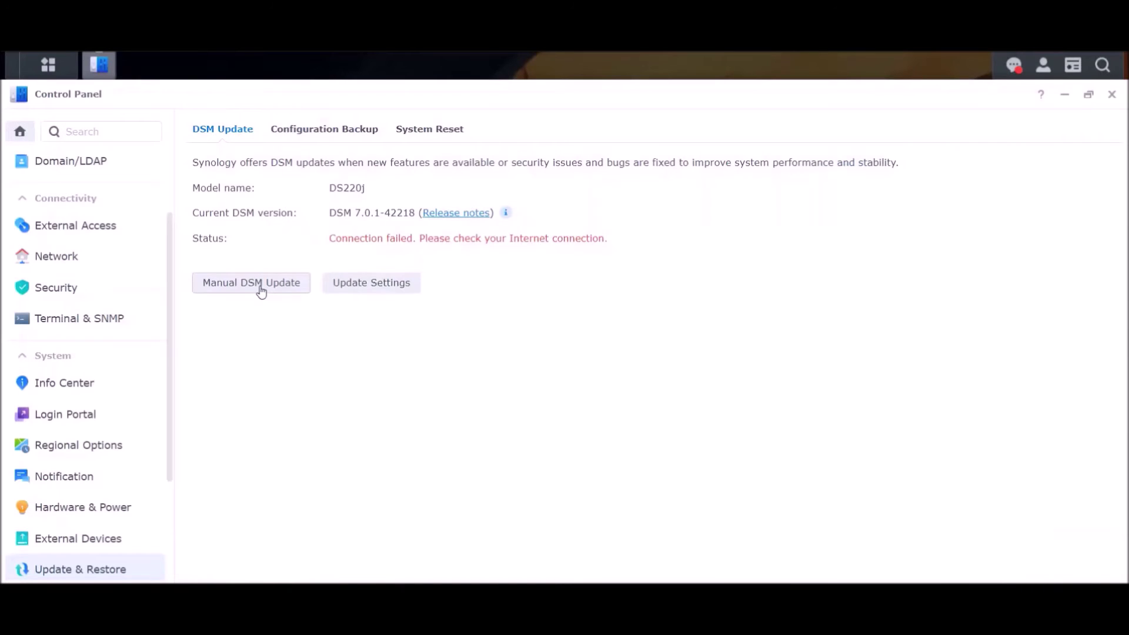
{"action": "left_click", "coordinate": [261, 283]}
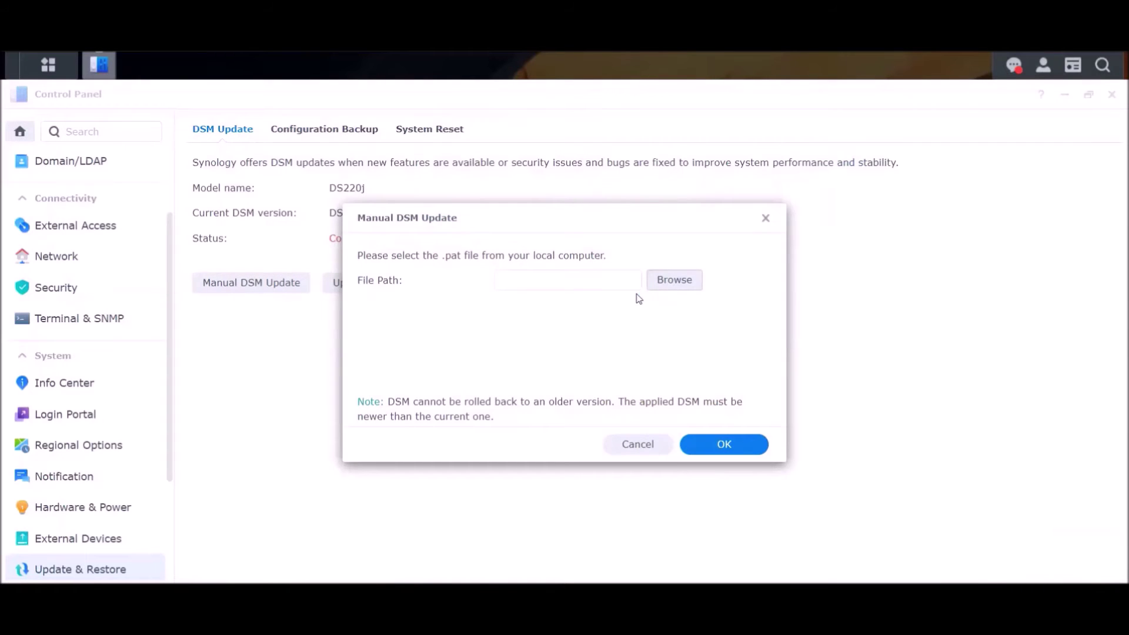
{"action": "left_click", "coordinate": [670, 280]}
{"action": "left_click", "coordinate": [519, 206]}
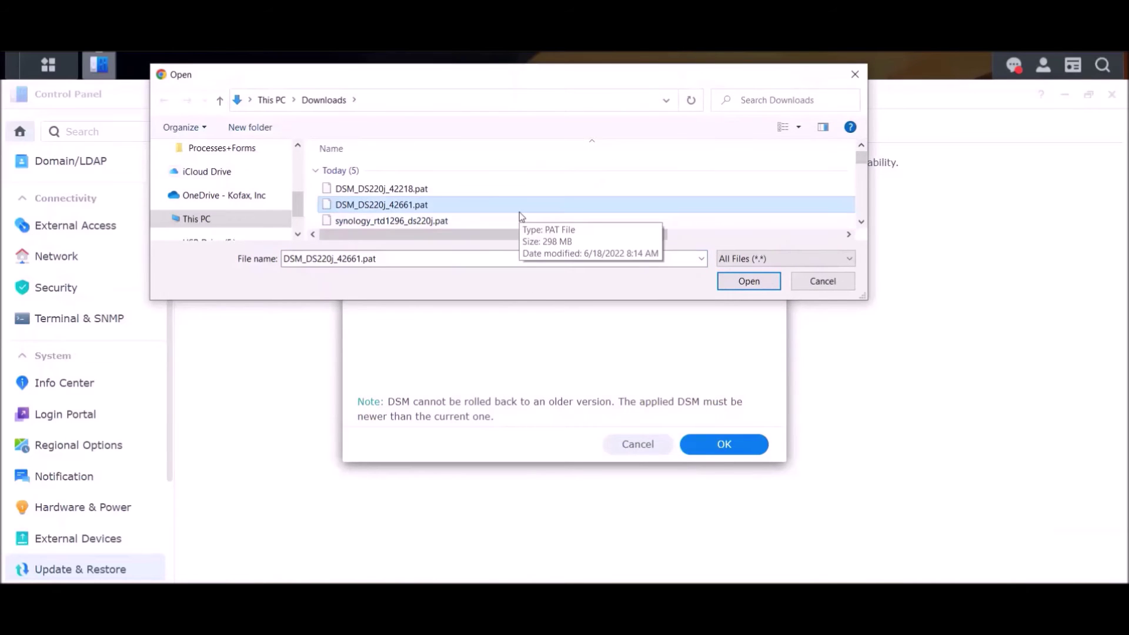
{"action": "left_click", "coordinate": [749, 282]}
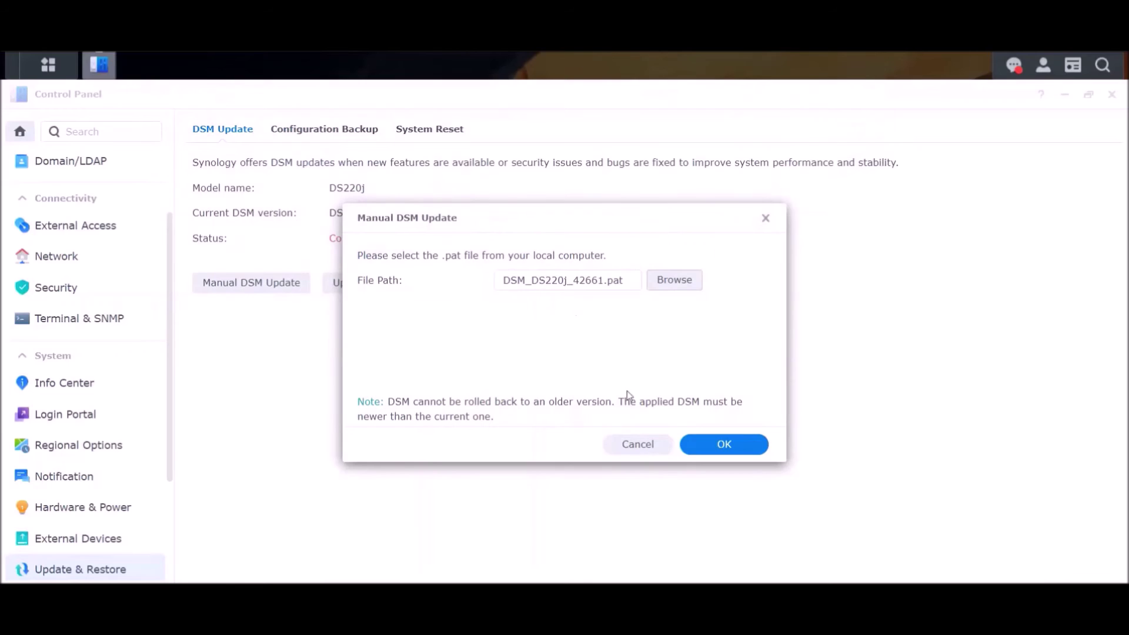
{"action": "left_click", "coordinate": [722, 445]}
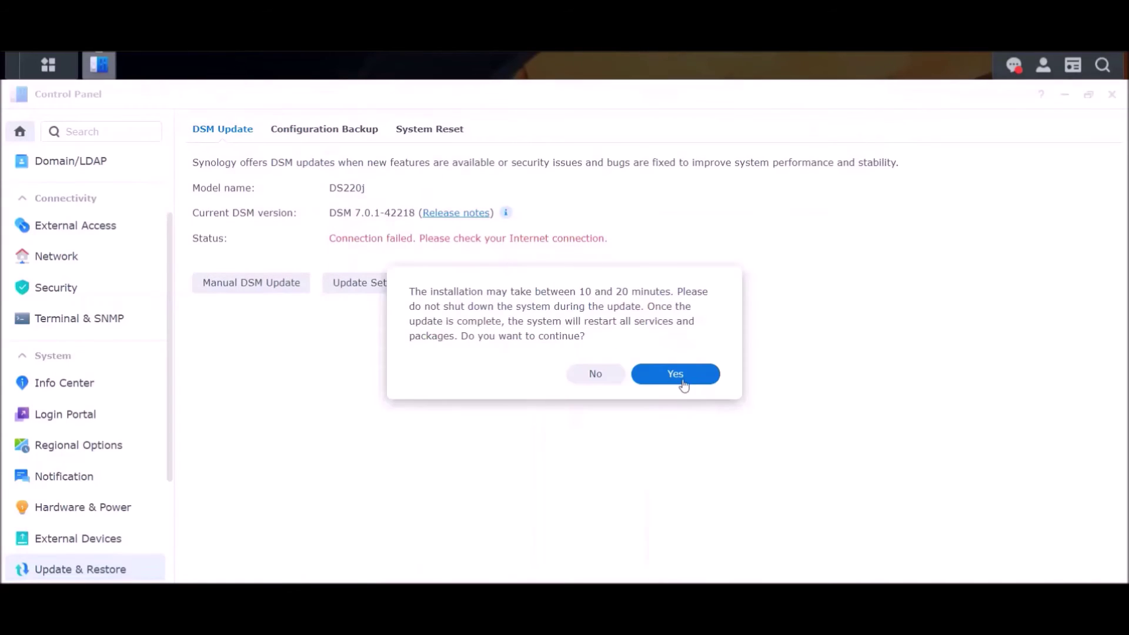
{"action": "left_click", "coordinate": [681, 376]}
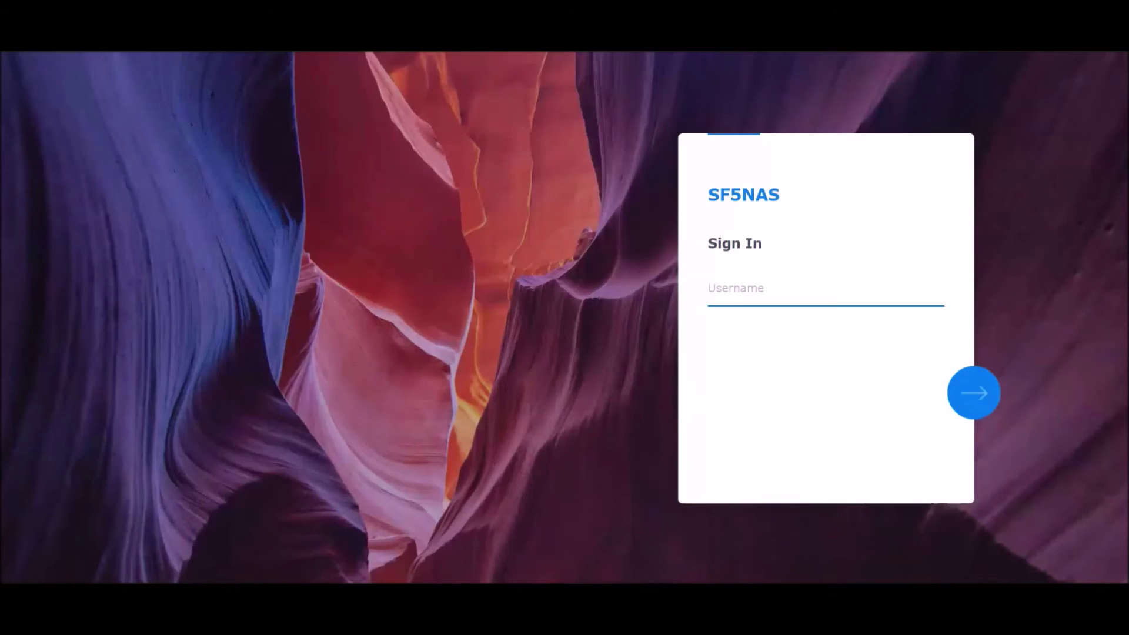
Enter admin as the sign-in username and continue to the password step
{"action": "type", "text": "admin"}
{"action": "left_click", "coordinate": [972, 392]}
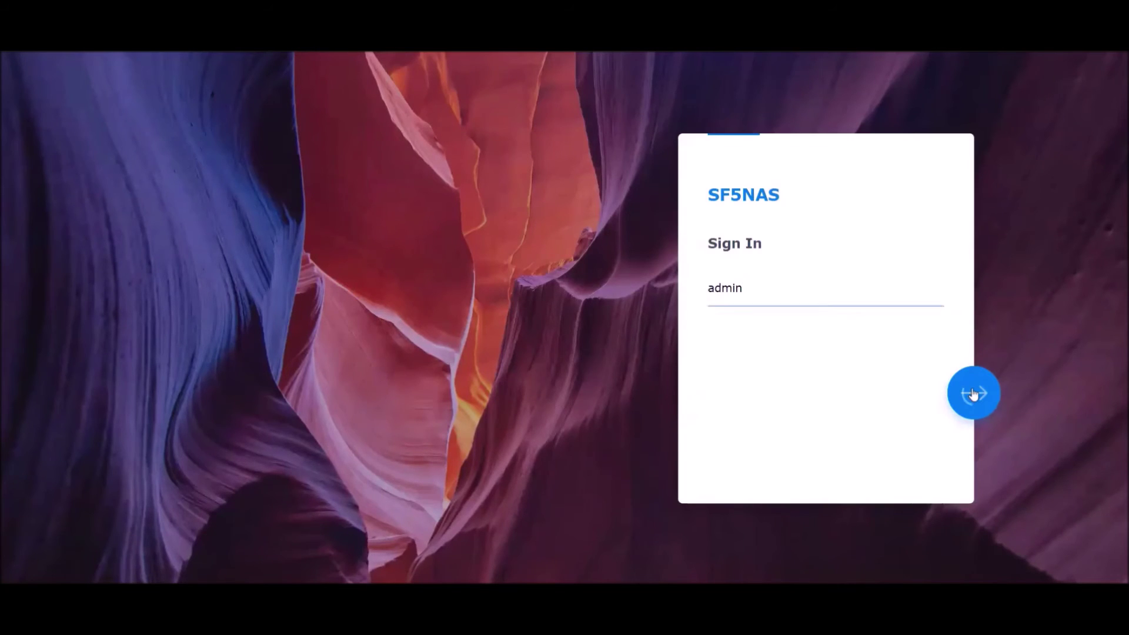
Paste the account password, sign in, and dismiss the device analytics and security prompts
{"action": "key", "text": "ctrl+v"}
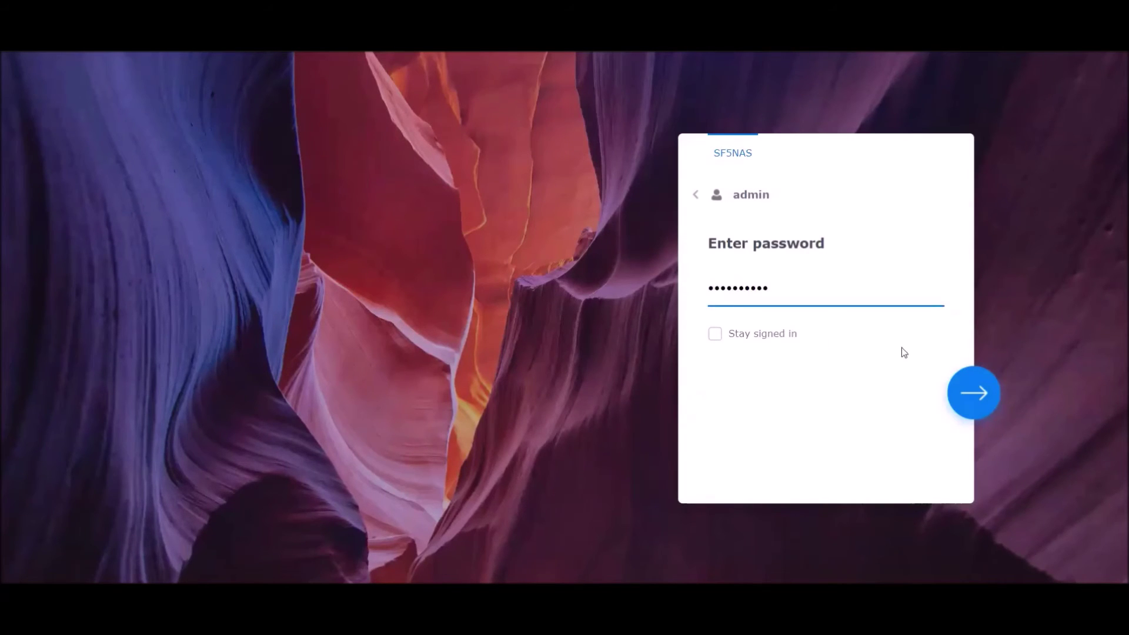
{"action": "left_click", "coordinate": [980, 392]}
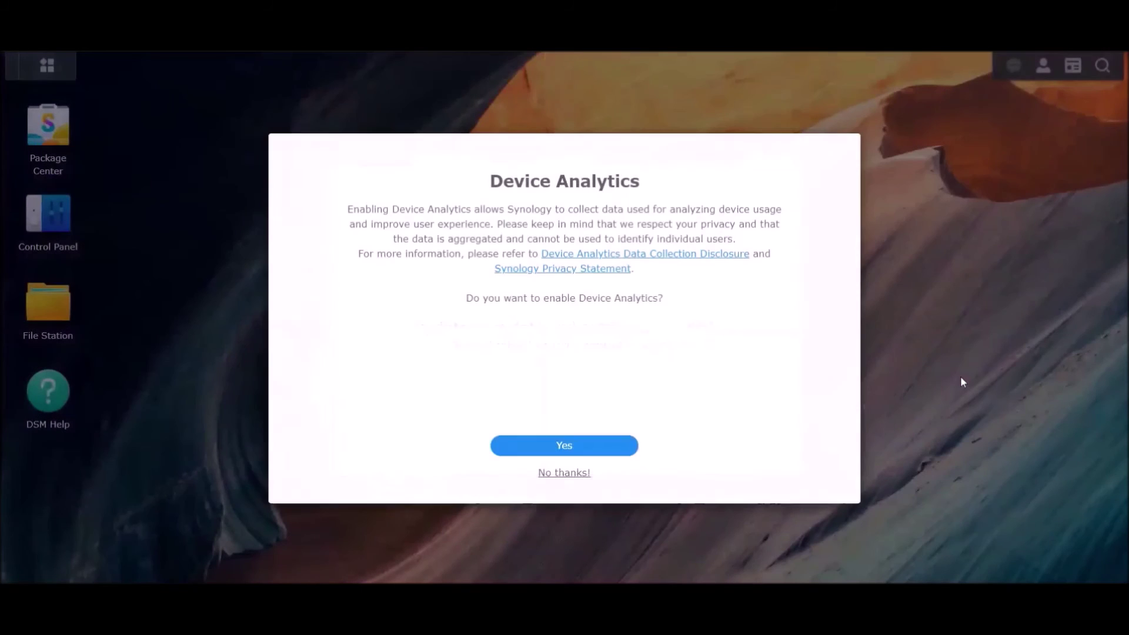
{"action": "left_click", "coordinate": [566, 474]}
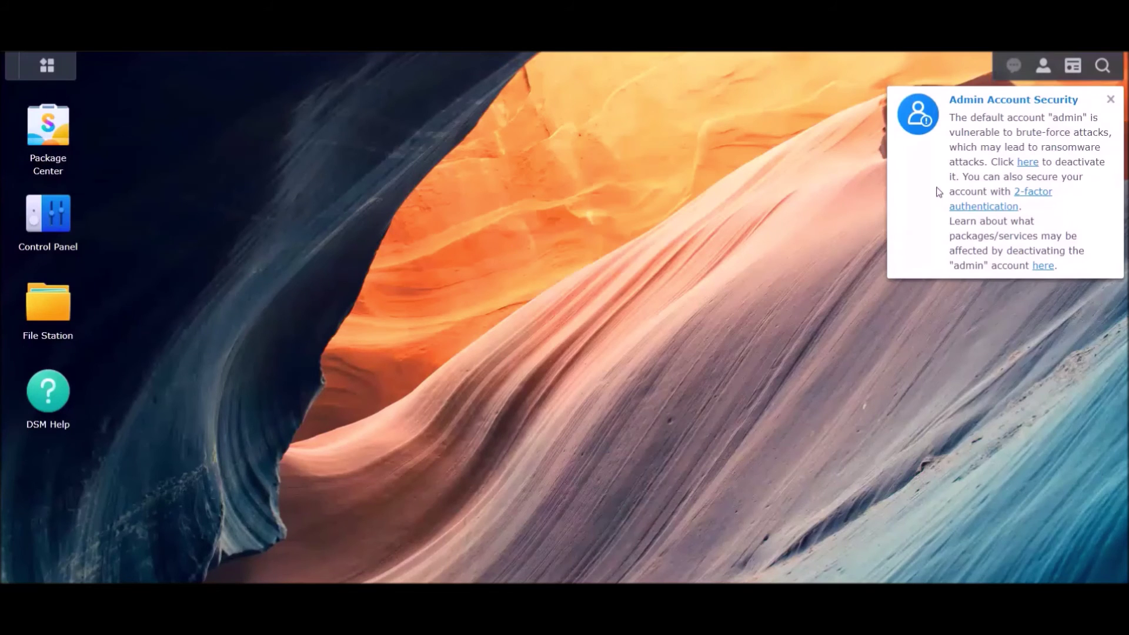
{"action": "left_click", "coordinate": [1111, 100]}
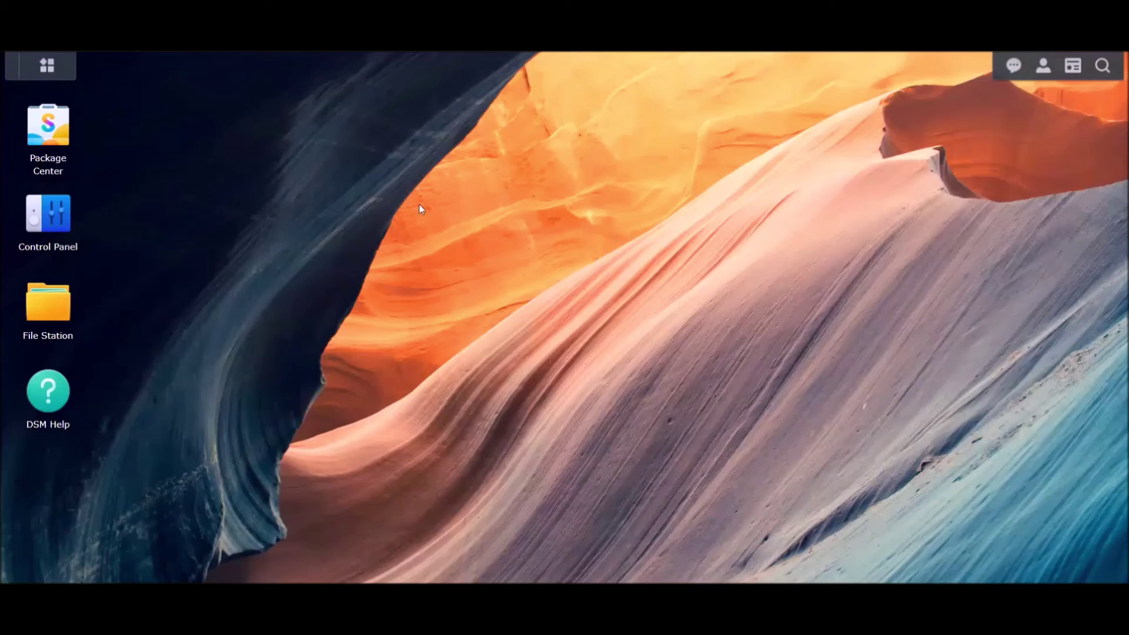
Open Update & Restore, showing 7.1-42661 Update 1, and check the Update 2 version name
{"action": "left_click", "coordinate": [72, 209]}
{"action": "left_click", "coordinate": [836, 436]}
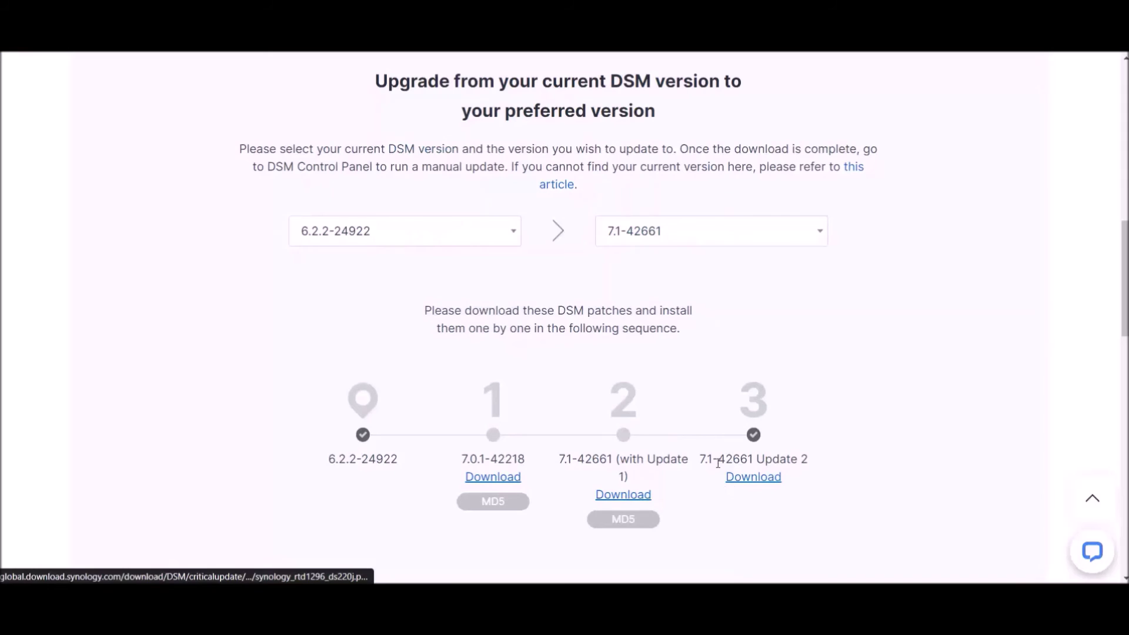
{"action": "left_click_drag", "start_coordinate": [700, 458], "coordinate": [809, 479]}
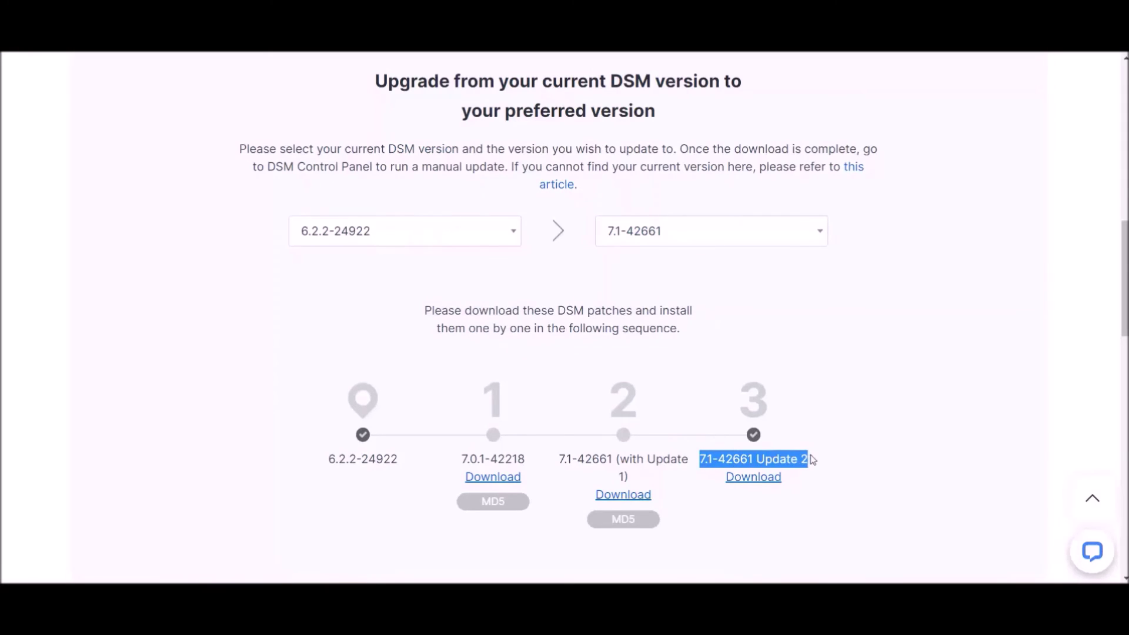
{"action": "left_click", "coordinate": [809, 480]}
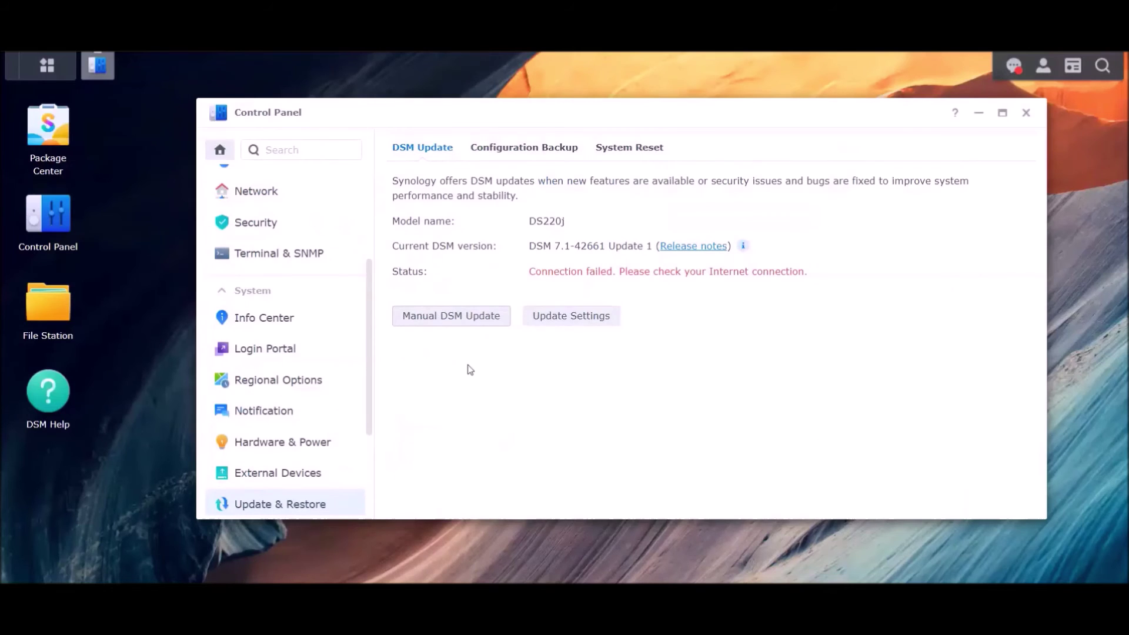
Upload synology_rtd1296_ds220j.pat through Manual DSM Update and agree to install it
{"action": "left_click", "coordinate": [448, 316]}
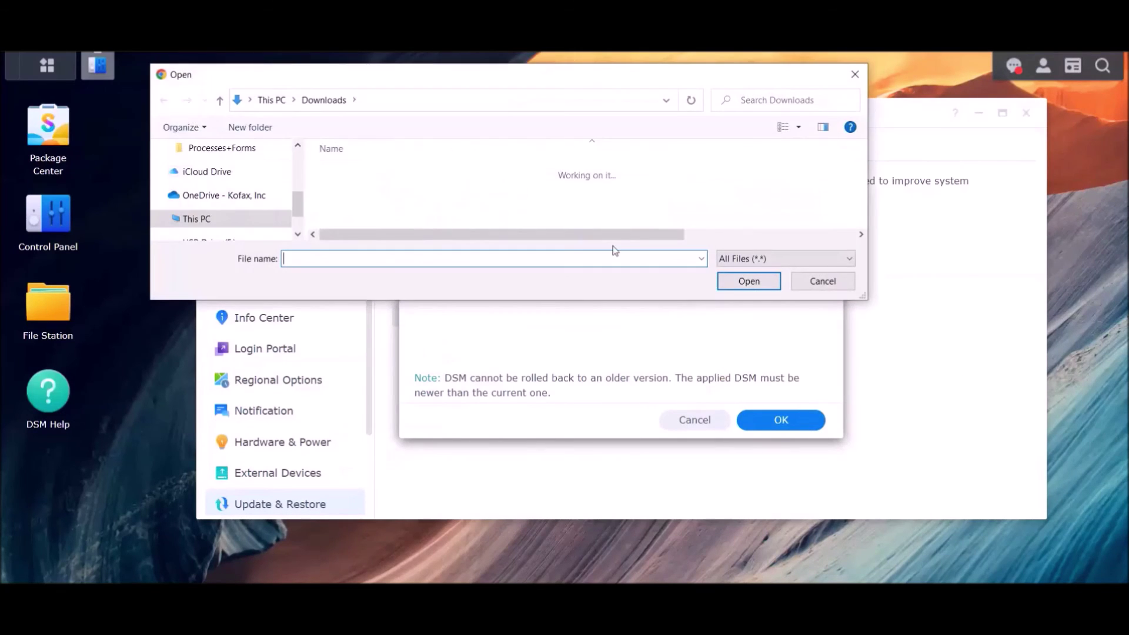
{"action": "left_click", "coordinate": [421, 221]}
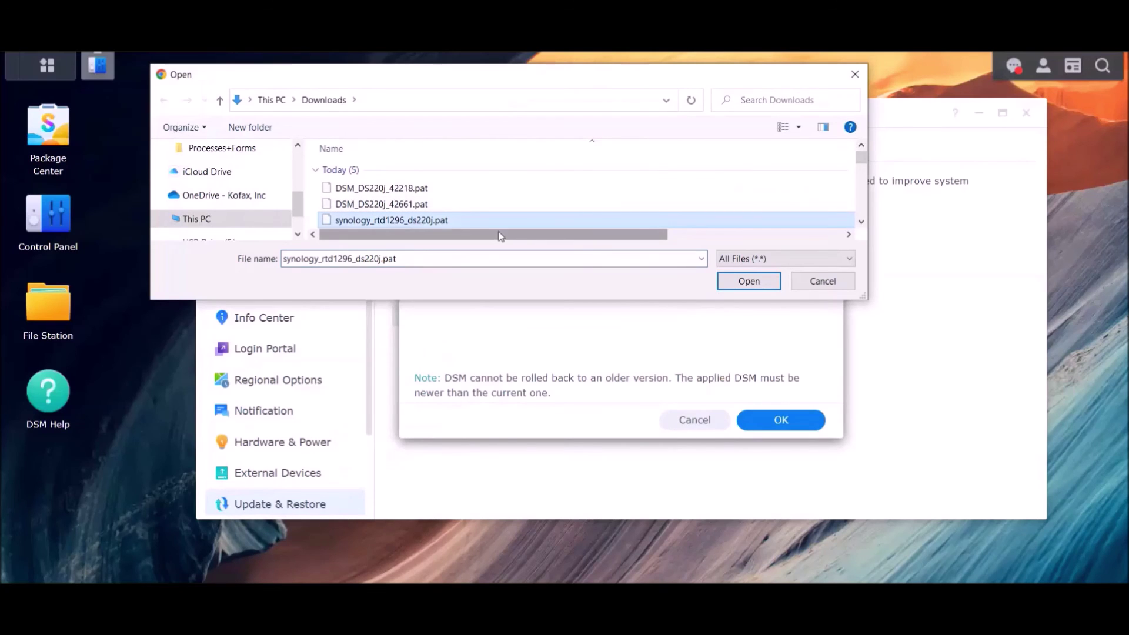
{"action": "left_click", "coordinate": [746, 283]}
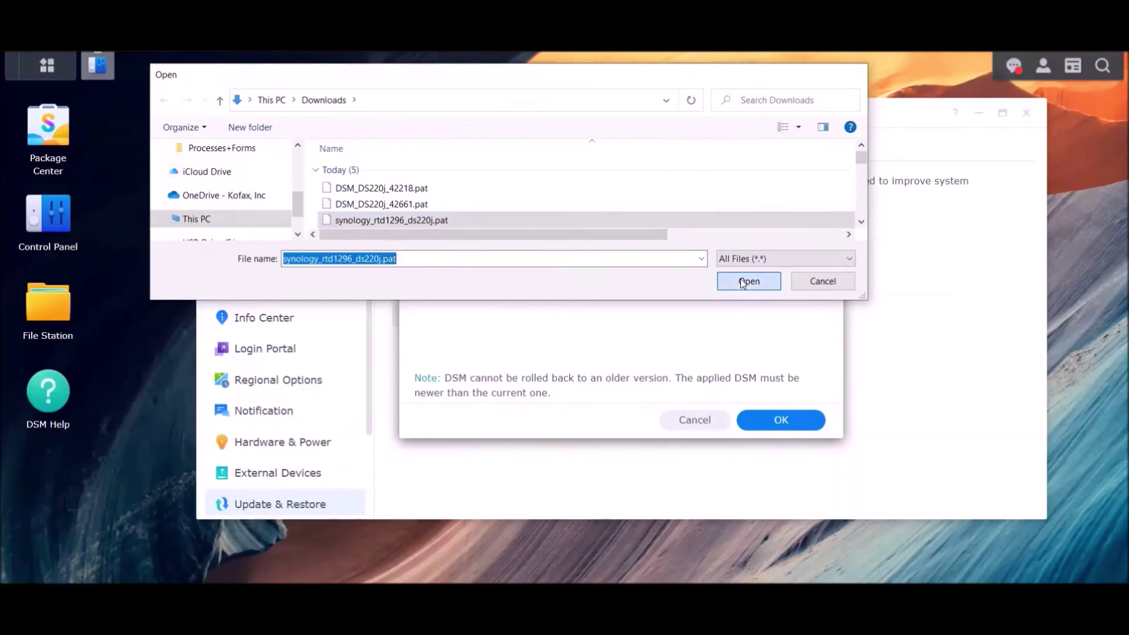
{"action": "left_click", "coordinate": [801, 417]}
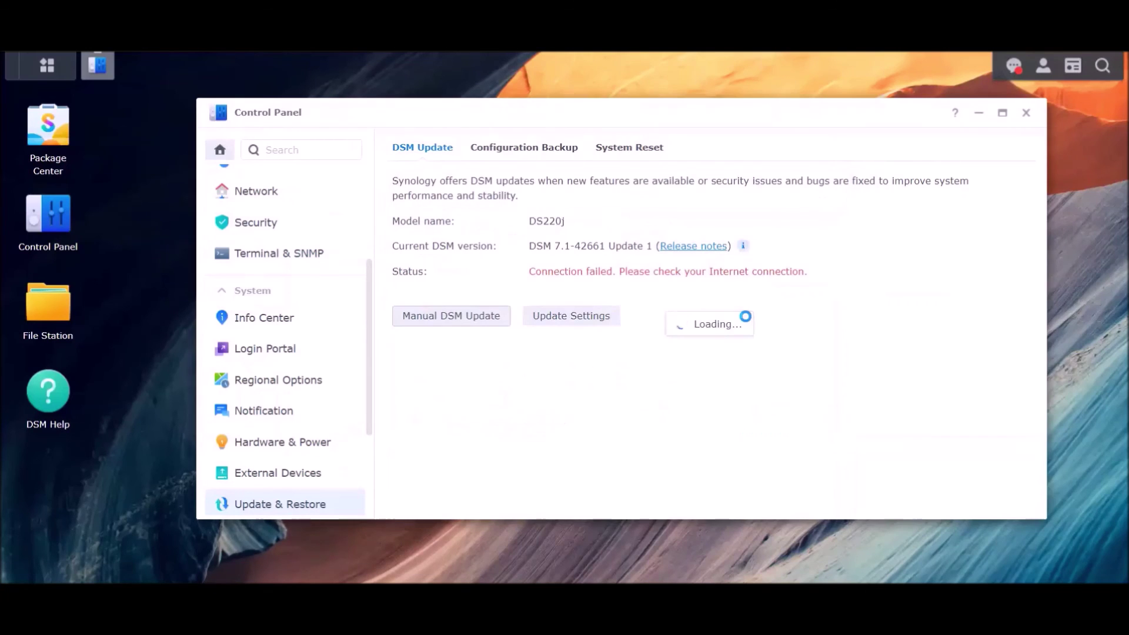
{"action": "left_click", "coordinate": [731, 342]}
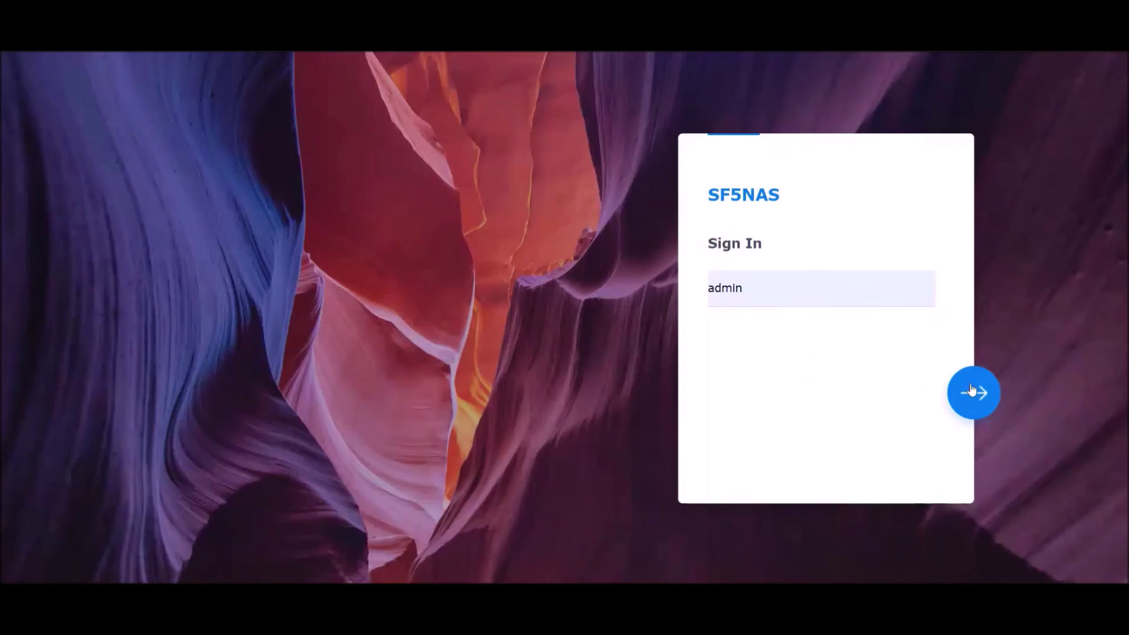
Sign back in, dismiss the admin security notice, and open Update & Restore showing 7.1-42661 Update 2
{"action": "left_click", "coordinate": [972, 391]}
{"action": "left_click", "coordinate": [978, 393]}
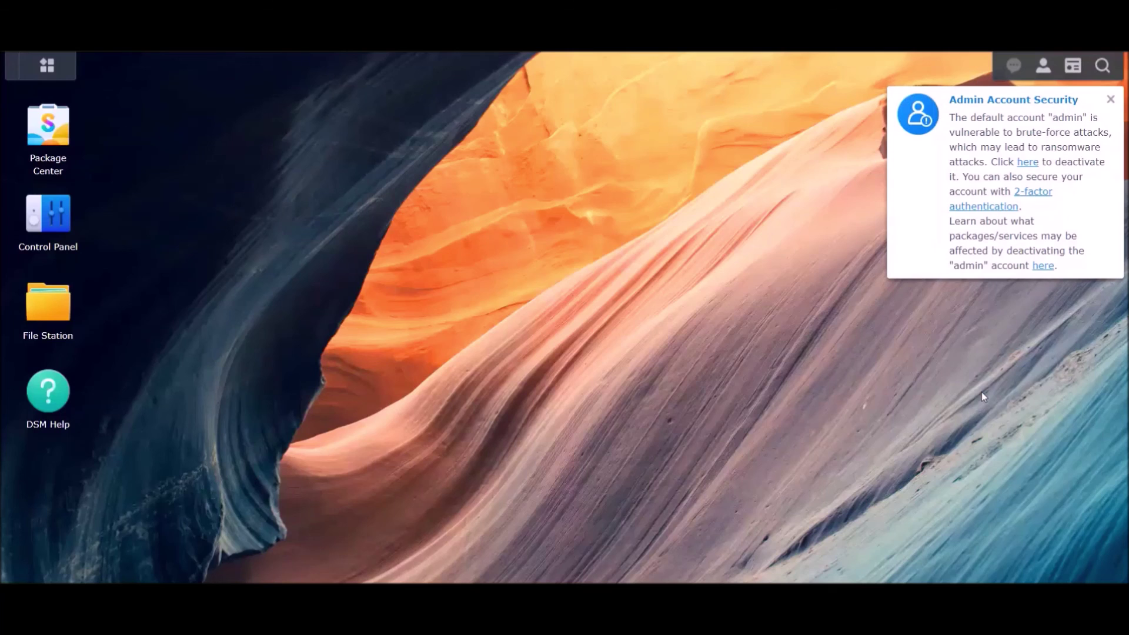
{"action": "left_click", "coordinate": [1105, 98]}
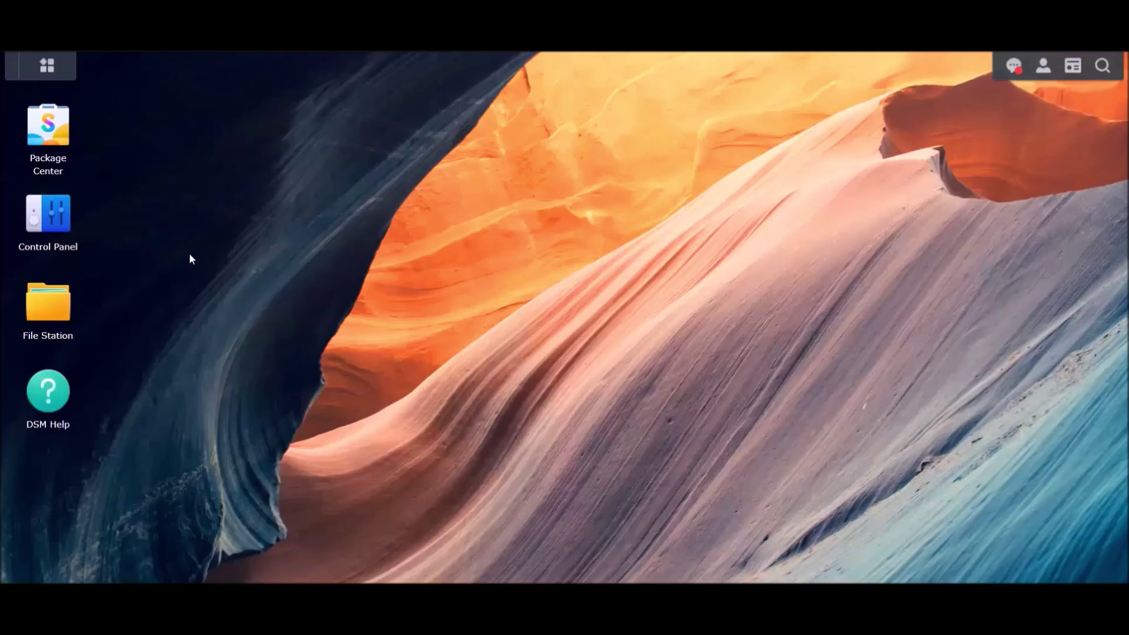
{"action": "left_click", "coordinate": [72, 220]}
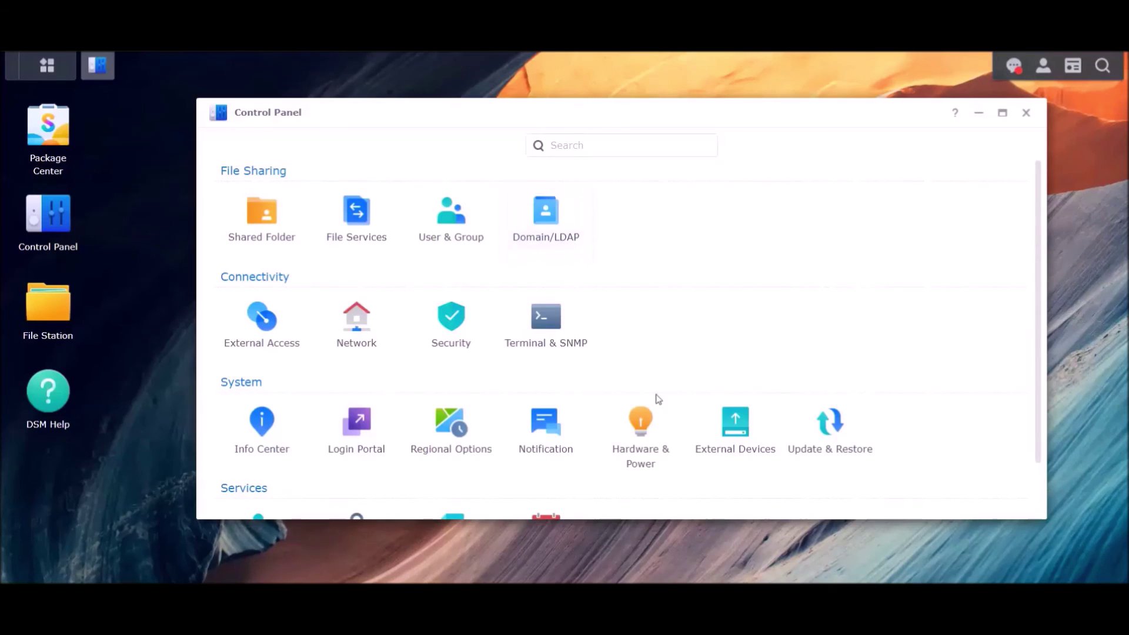
{"action": "left_click", "coordinate": [829, 427]}
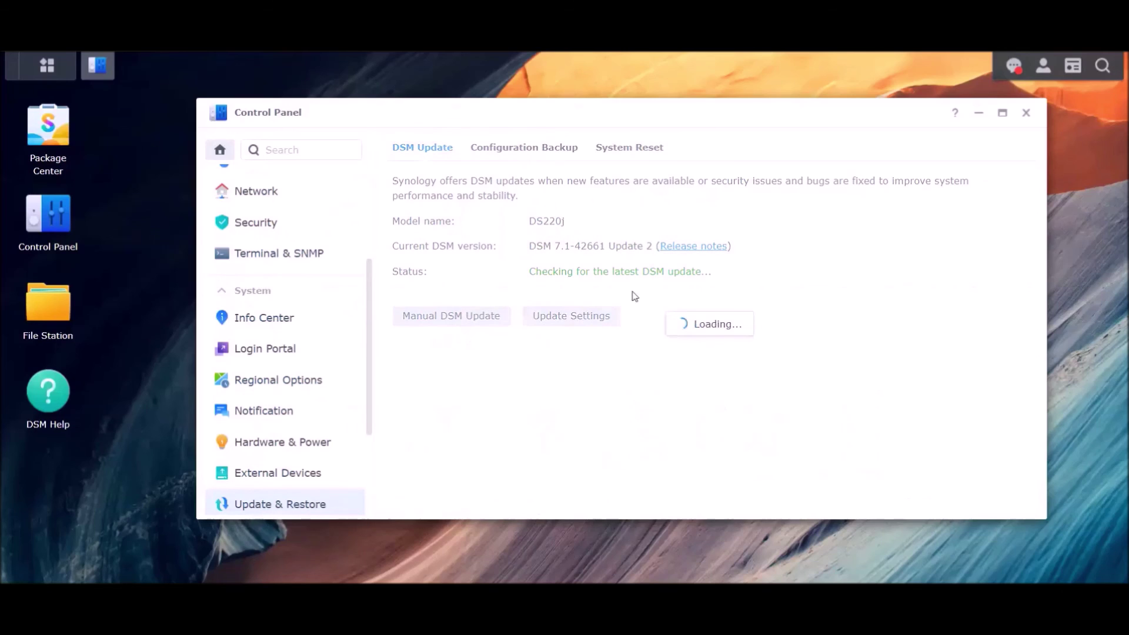